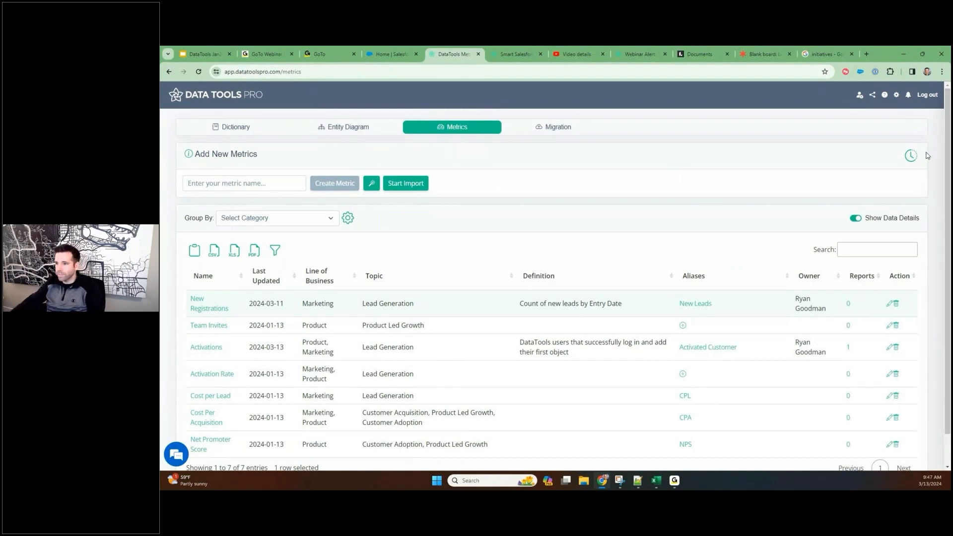
Log out, sign back in through the Salesforce production login, and bring up the list of metrics
left_click(927, 95)
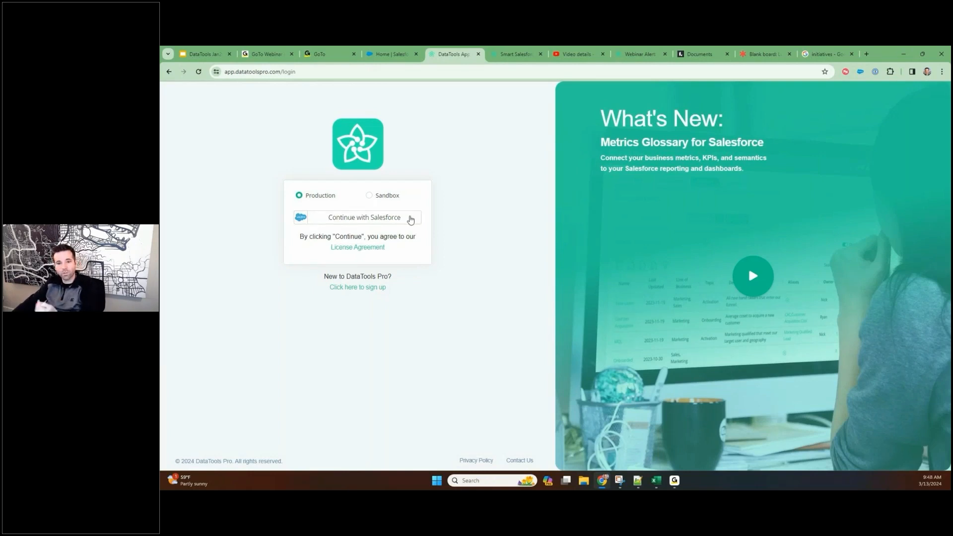
left_click(410, 219)
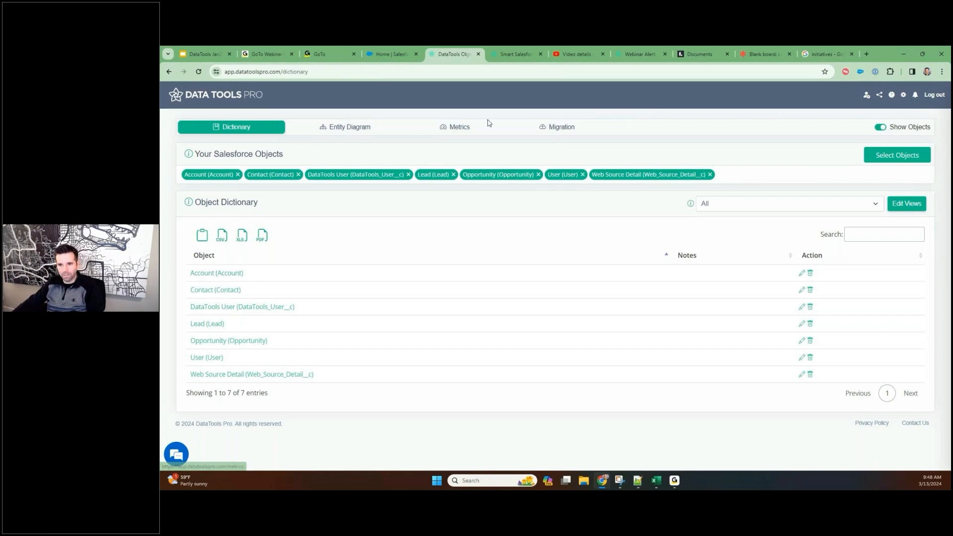
left_click(447, 129)
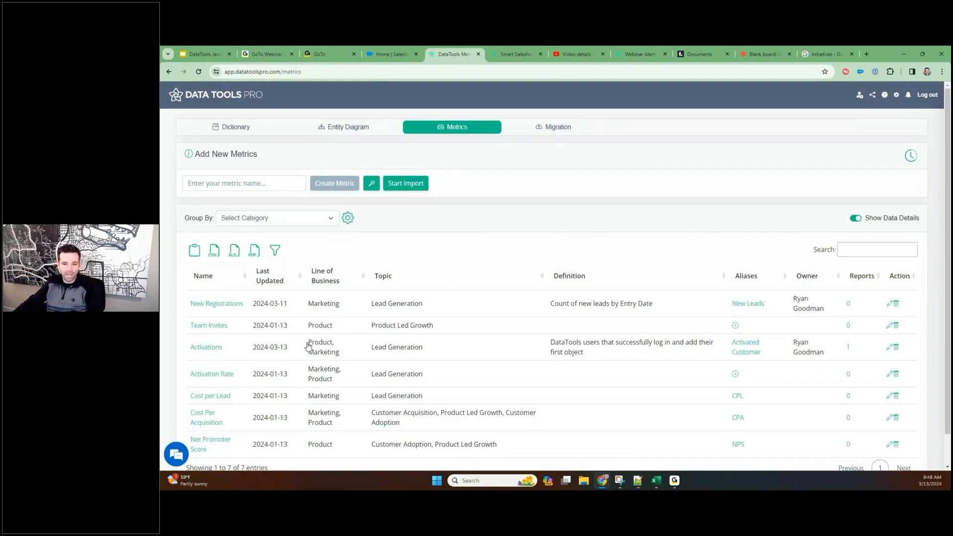
scroll(328, 353, "down", 1)
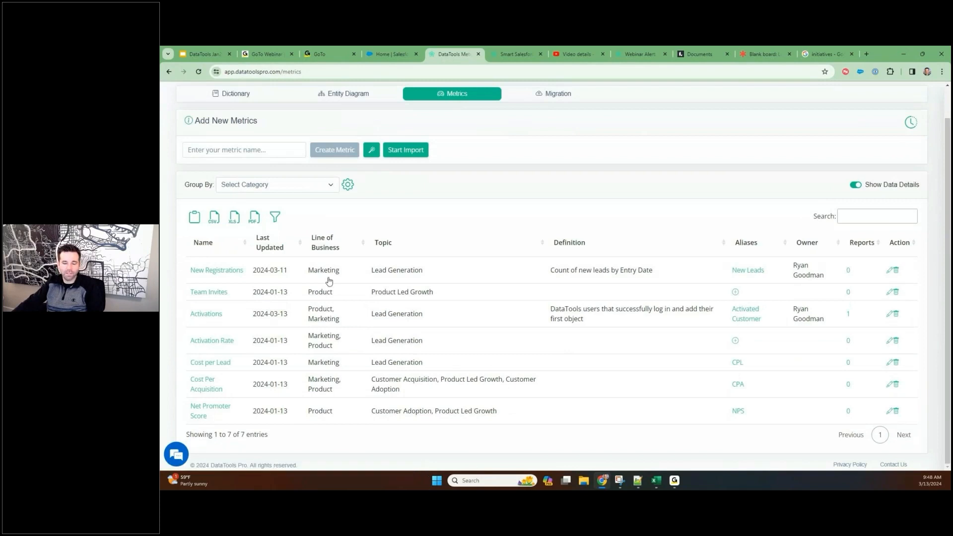
scroll(360, 273, "up", 1)
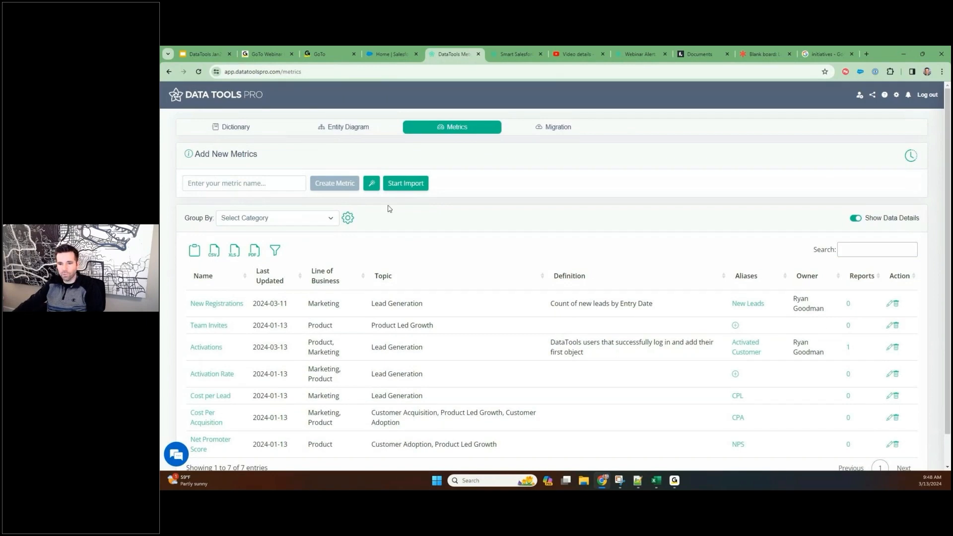
Process the DataTools Activation dashboard with the Metrics Analyst and run its step 2 dashboard analysis
left_click(373, 186)
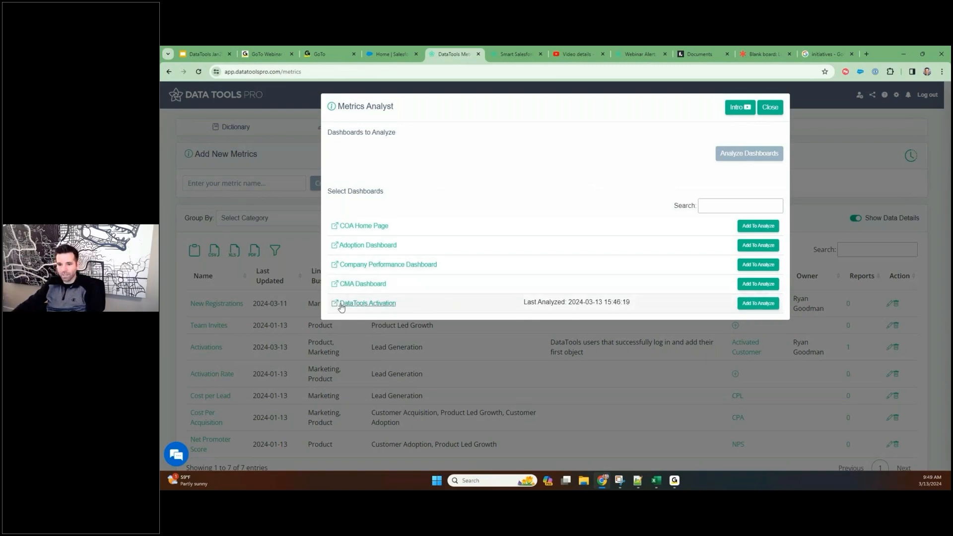
left_click(749, 302)
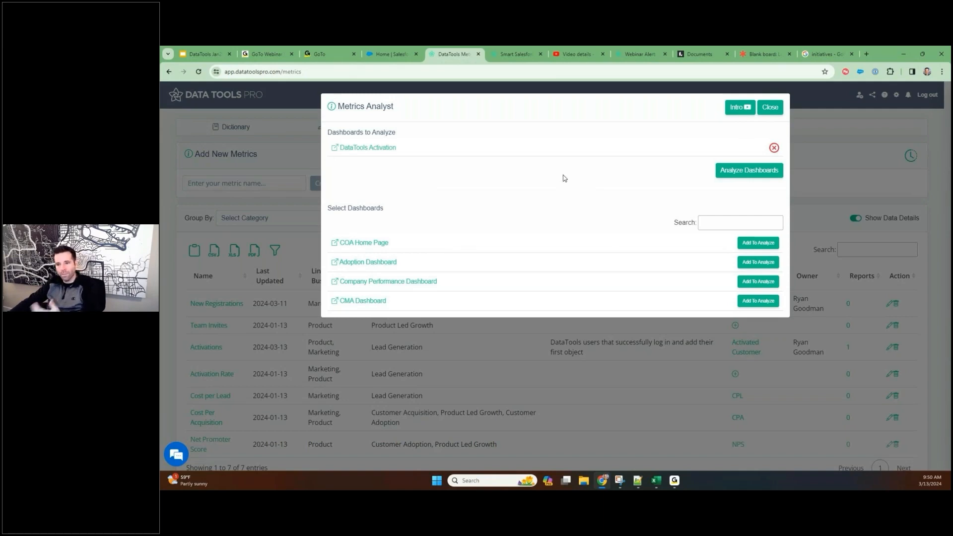
left_click(718, 173)
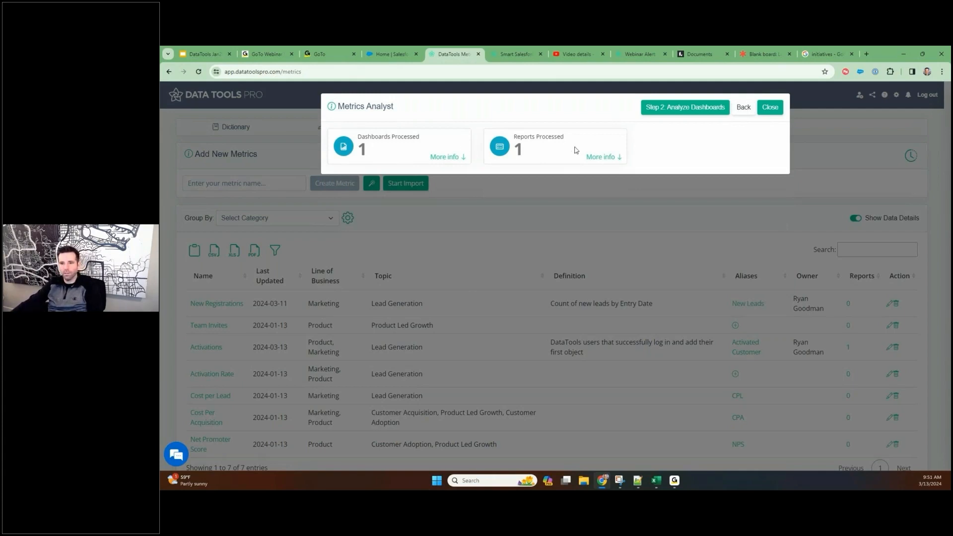
left_click(683, 109)
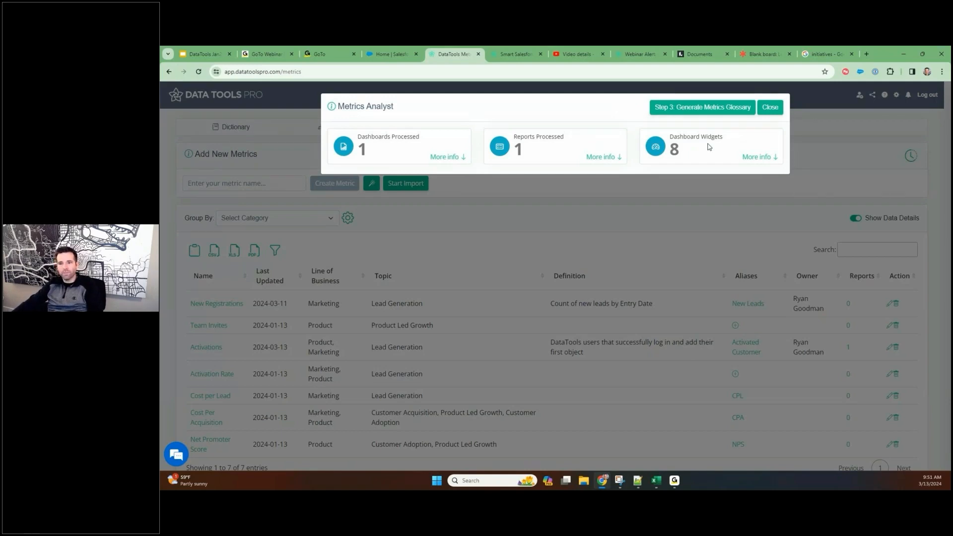
Show the details of the dashboard widgets and examine their definitions, including the Lead.Activated__c sum
left_click(755, 157)
left_click_drag(413, 204, 497, 226)
left_click_drag(410, 262, 492, 262)
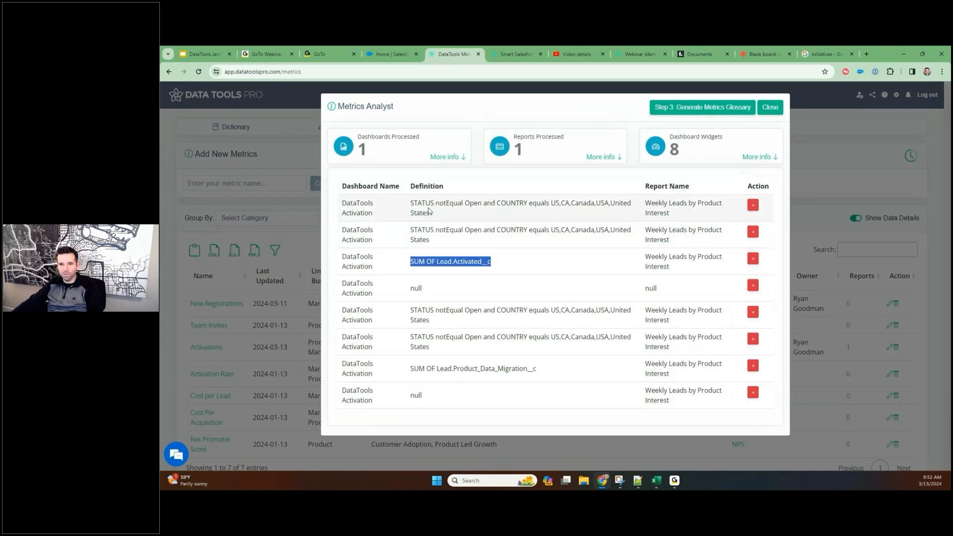
Generate the metrics glossary from the analyzed dashboard and review the suggested metrics
left_click(693, 110)
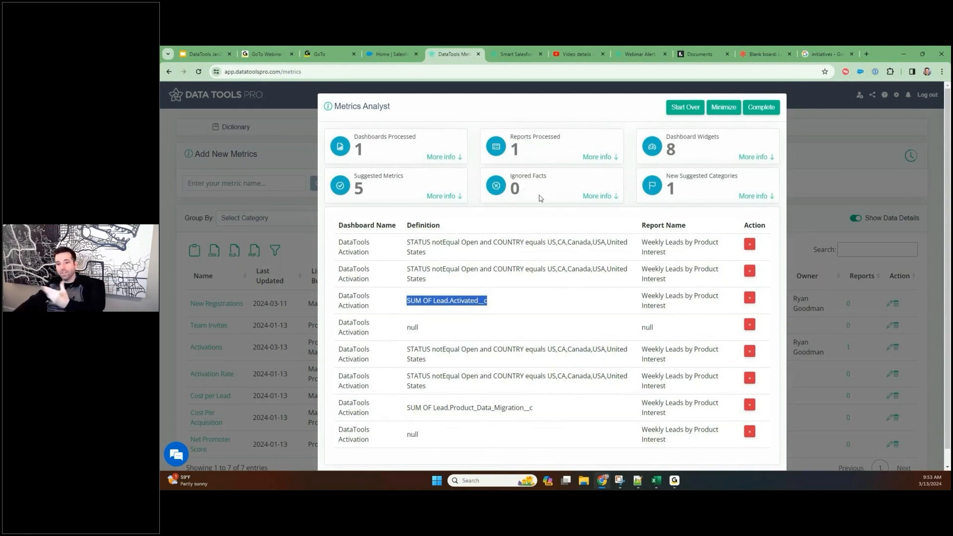
left_click(742, 198)
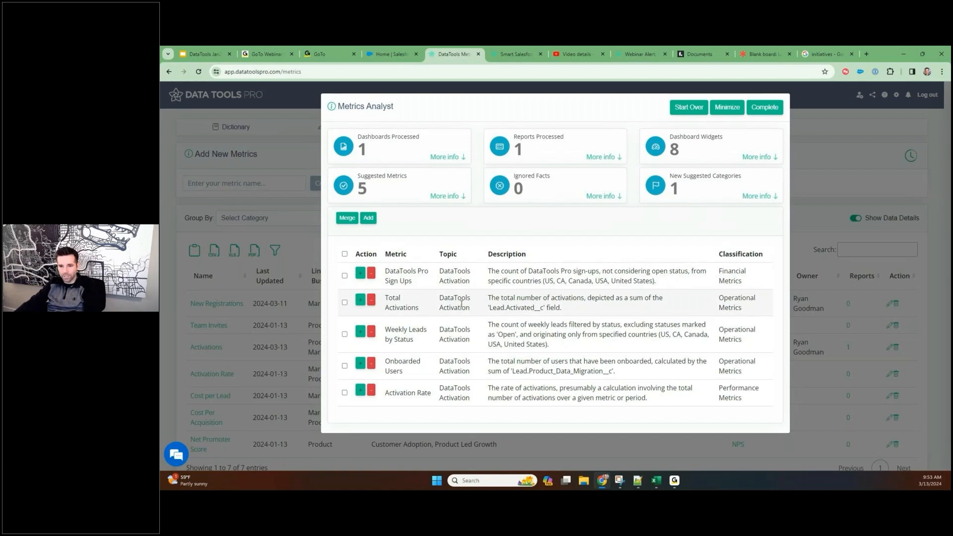
Reject the suggested metrics Activation Rate and Weekly Leads by Status
left_click(371, 393)
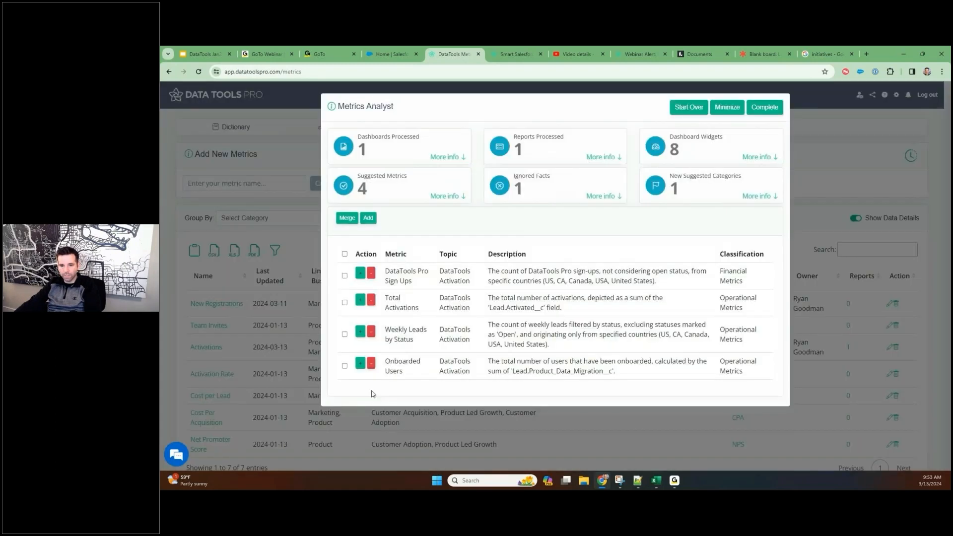
left_click(371, 332)
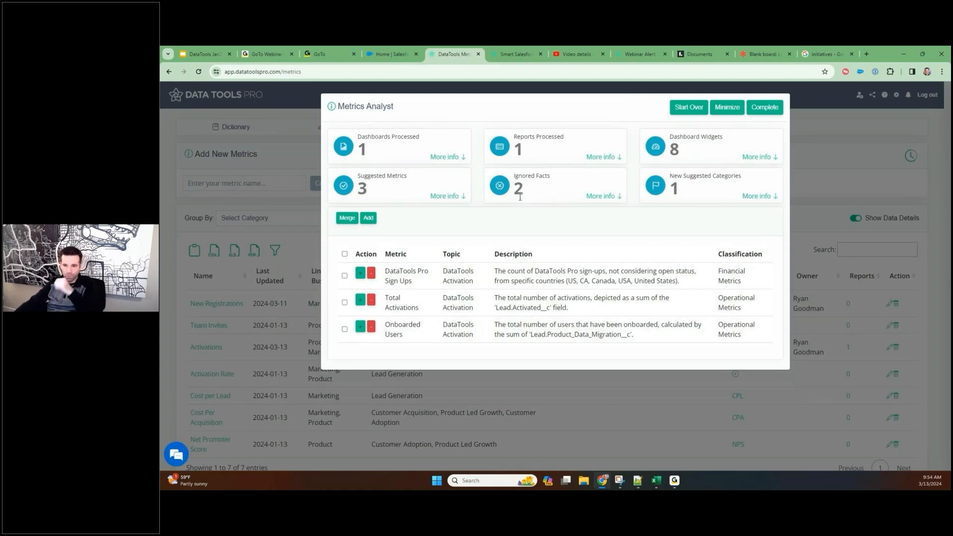
left_click_drag(517, 173, 554, 175)
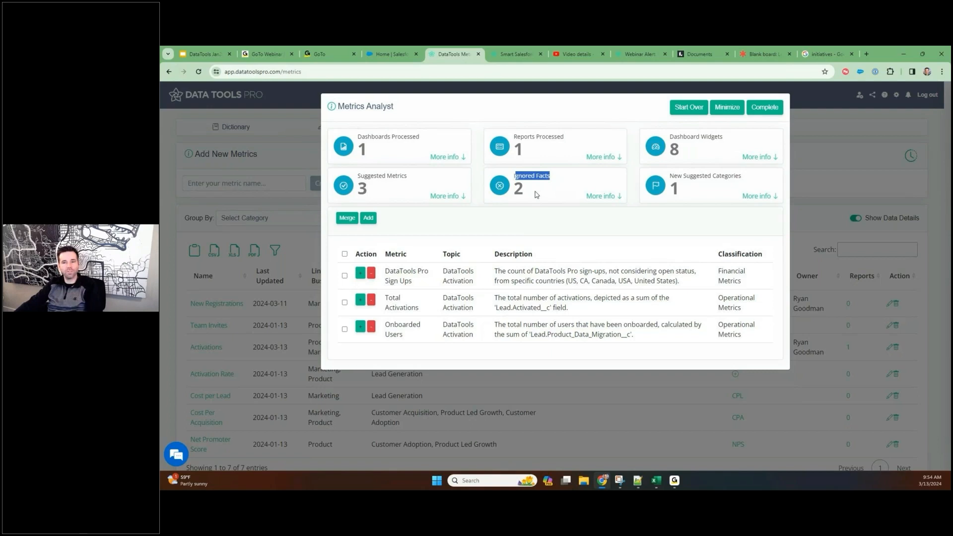
double_click(523, 175)
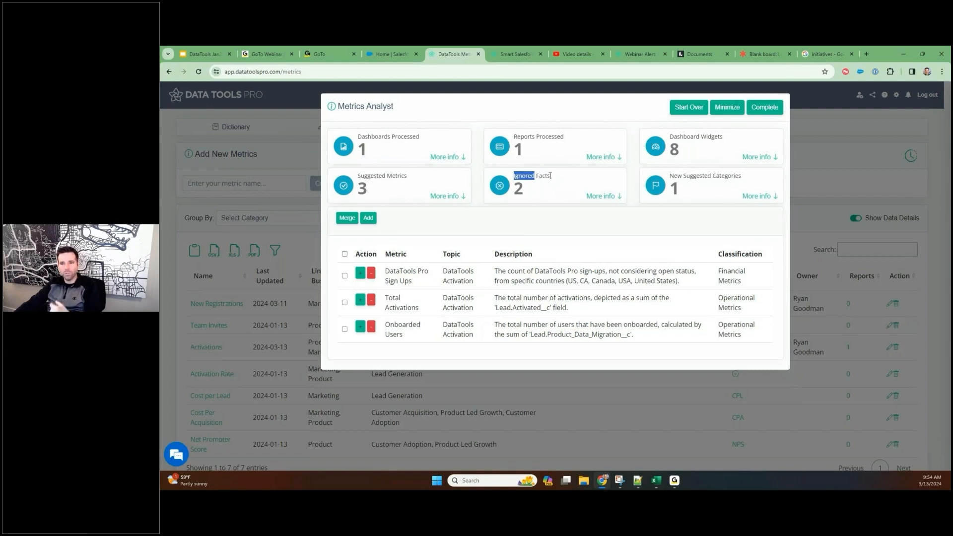
left_click(550, 175)
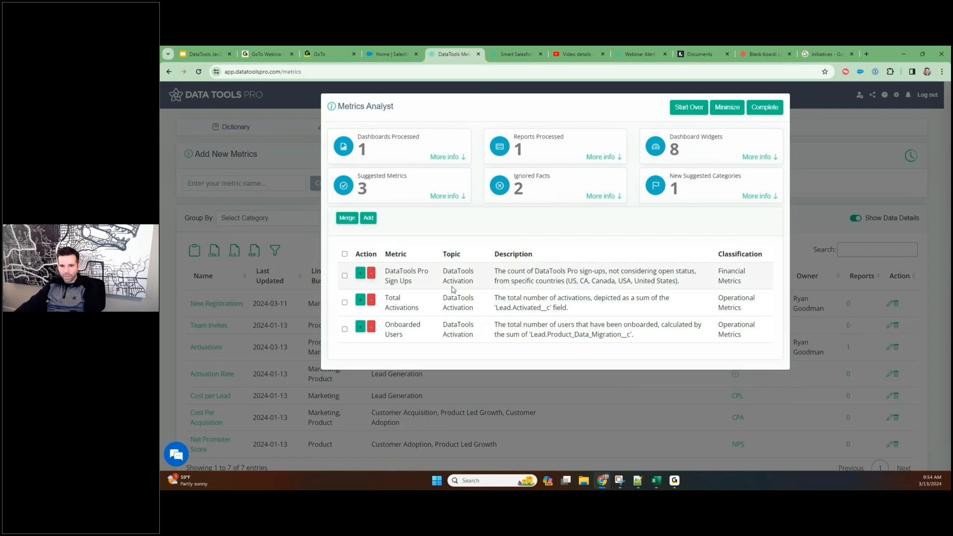
left_click_drag(386, 271, 413, 281)
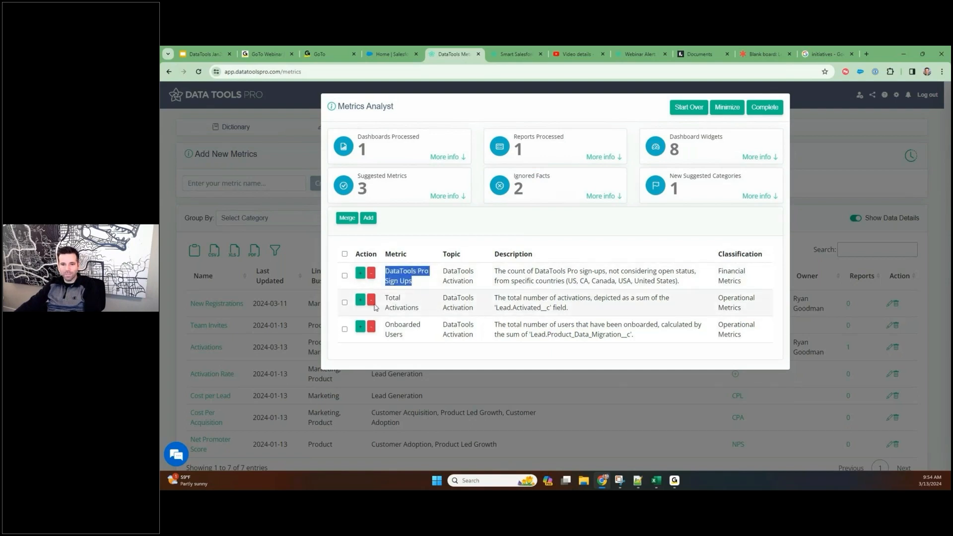
left_click(344, 276)
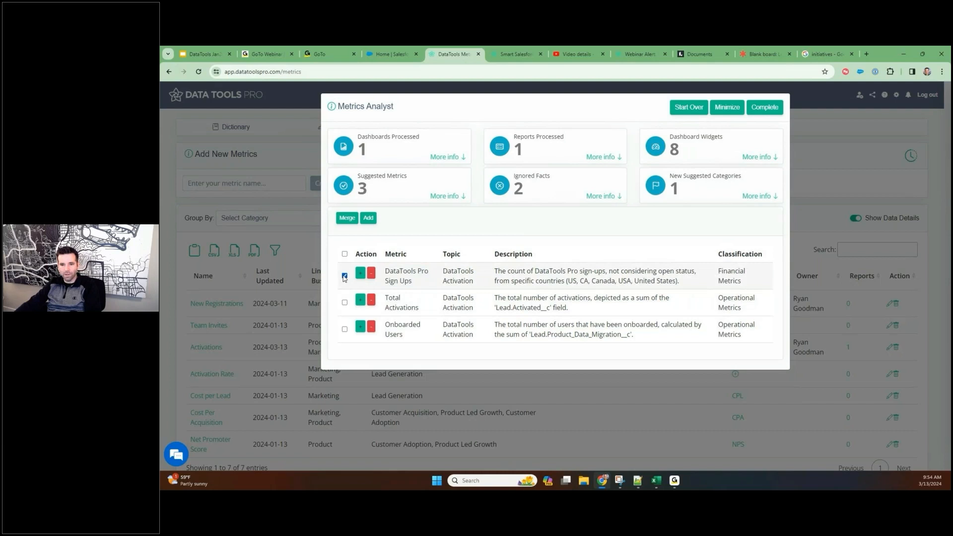
left_click(345, 302)
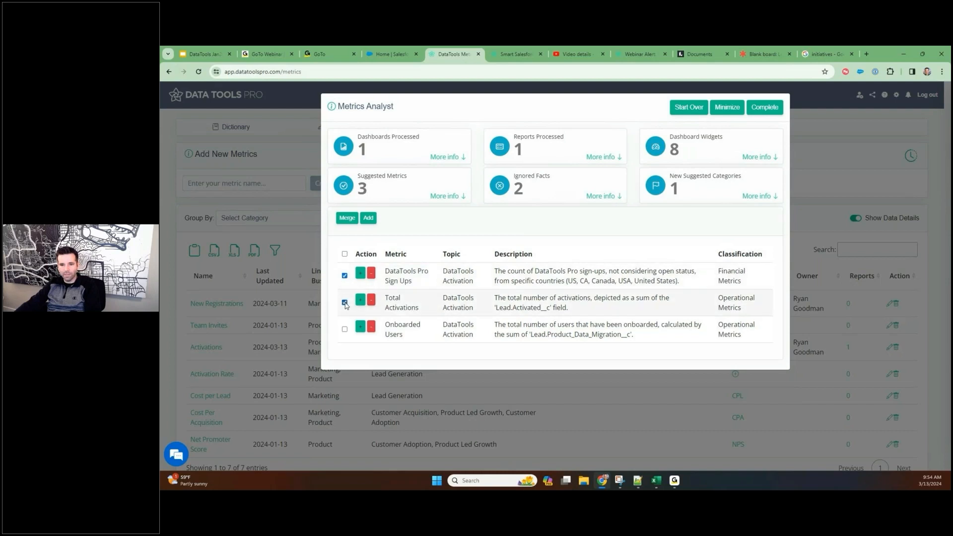
left_click(347, 219)
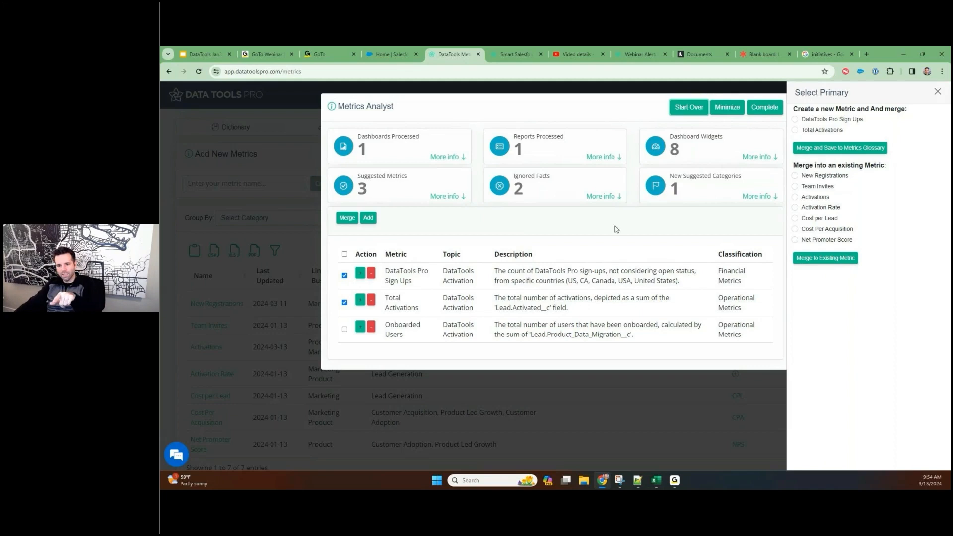
left_click(388, 274)
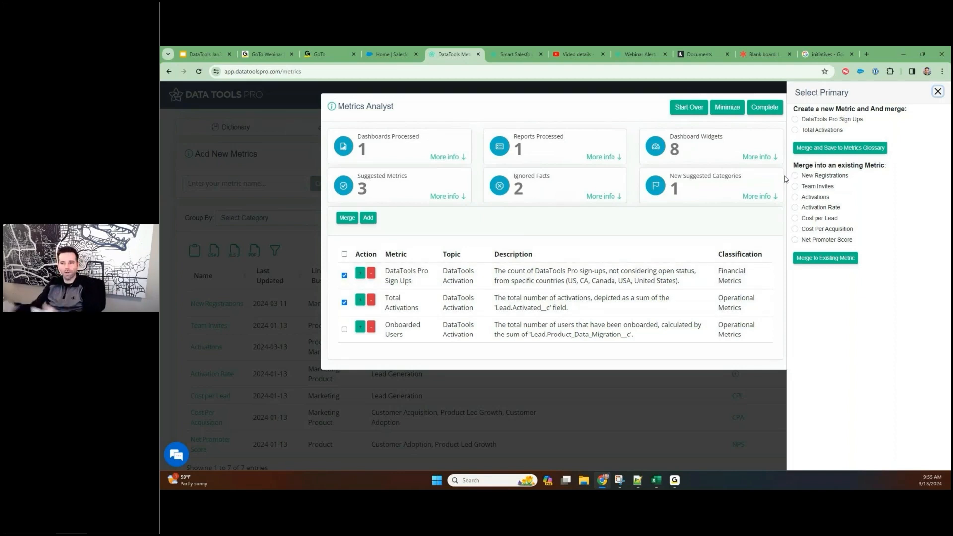
left_click(938, 92)
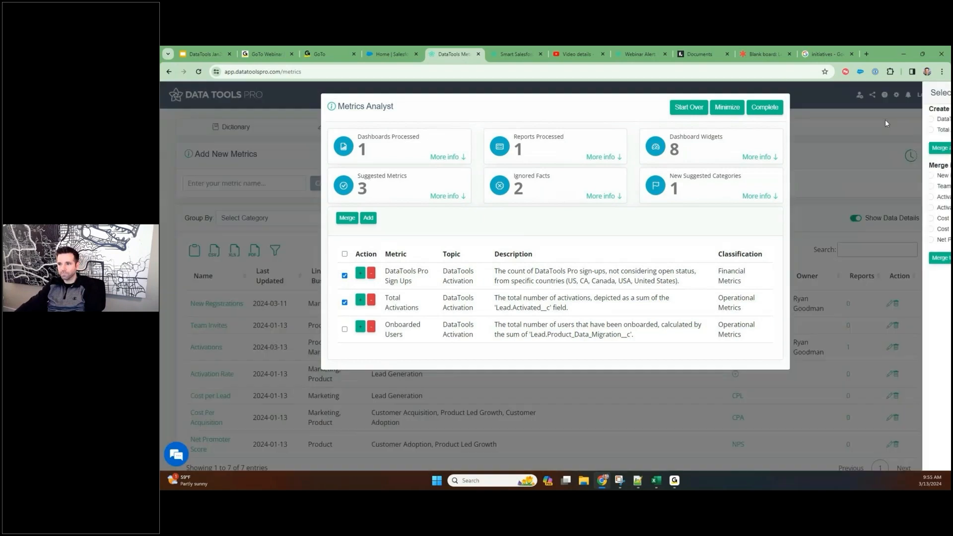
left_click(345, 302)
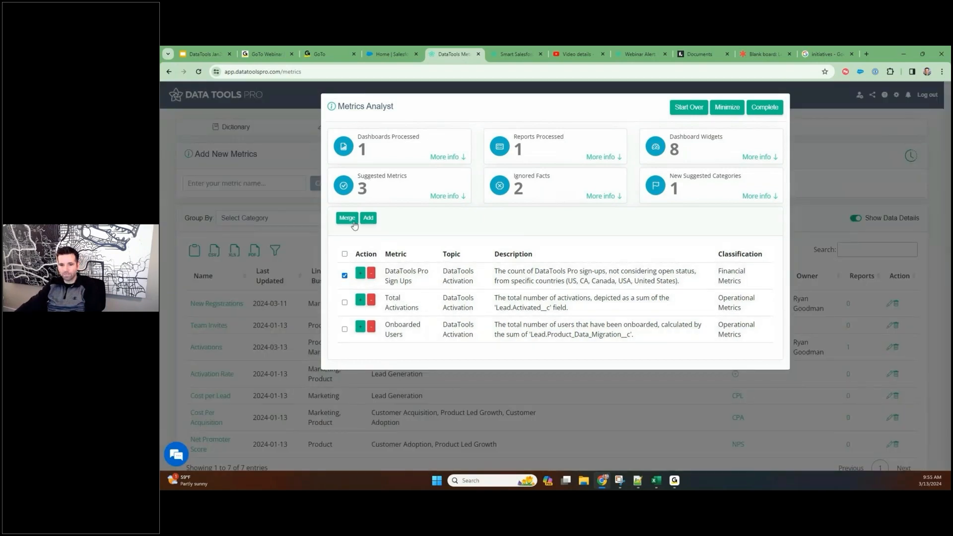
Add the suggested DataTools Pro Sign Ups metric to the glossary and complete the Metrics Analyst review
left_click(360, 278)
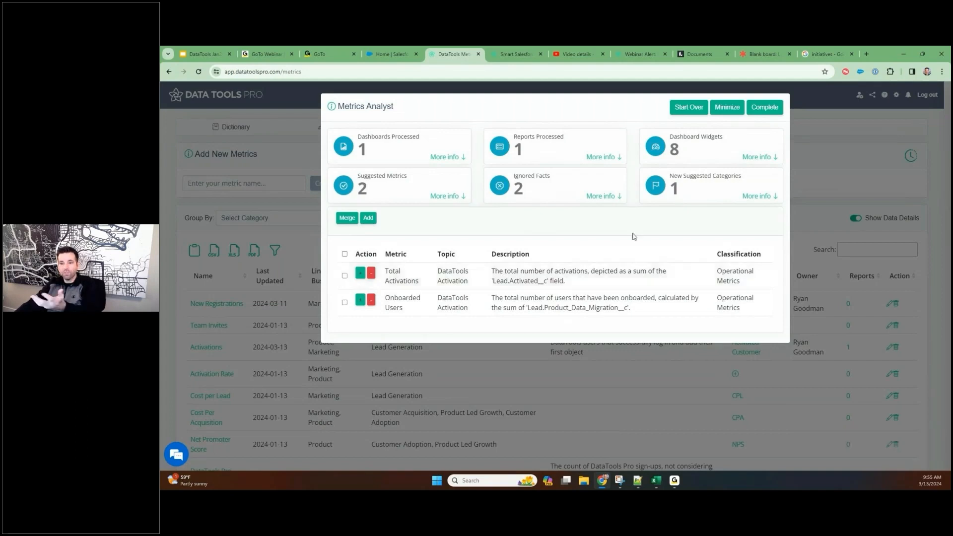
left_click(771, 110)
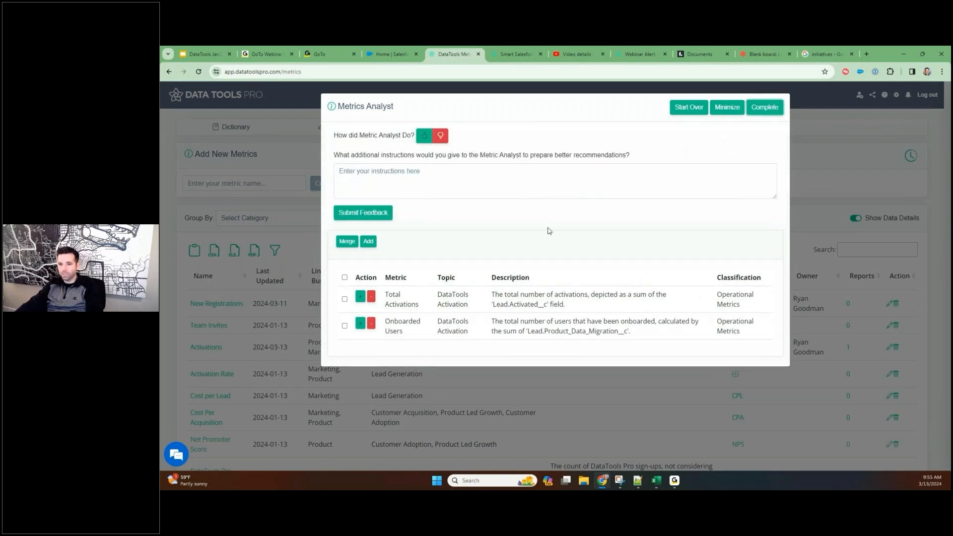
Try to give the Metric Analyst a thumbs-up rating in the feedback form
left_click(402, 184)
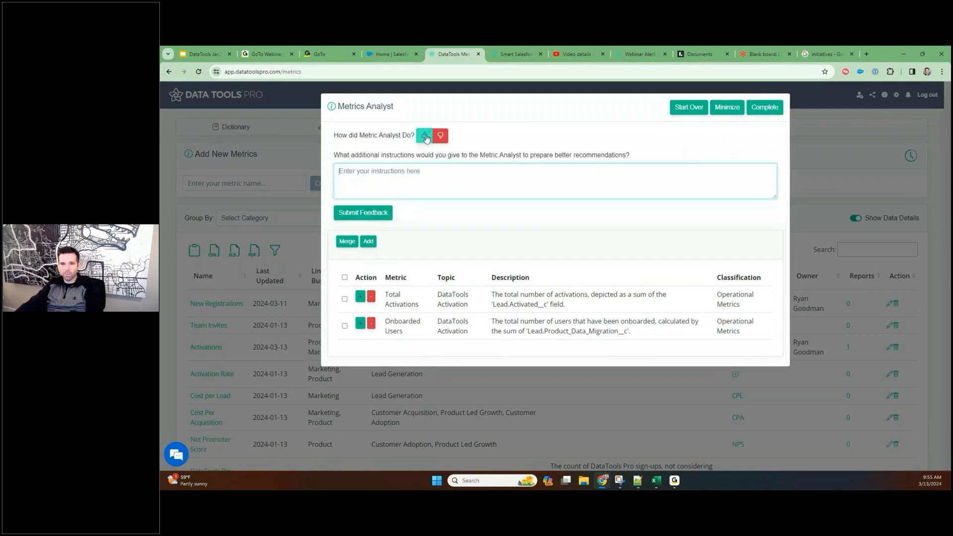
left_click(426, 137)
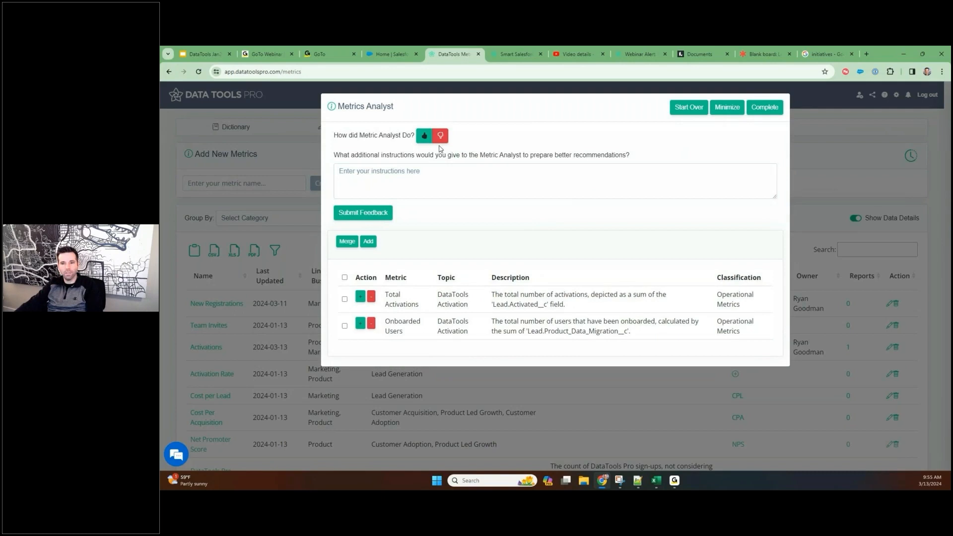
left_click(423, 176)
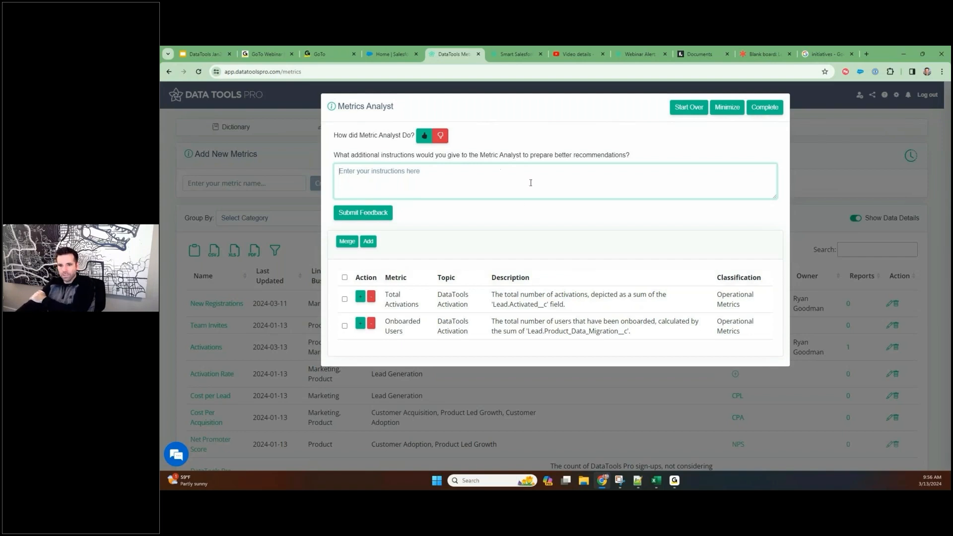
left_click(764, 107)
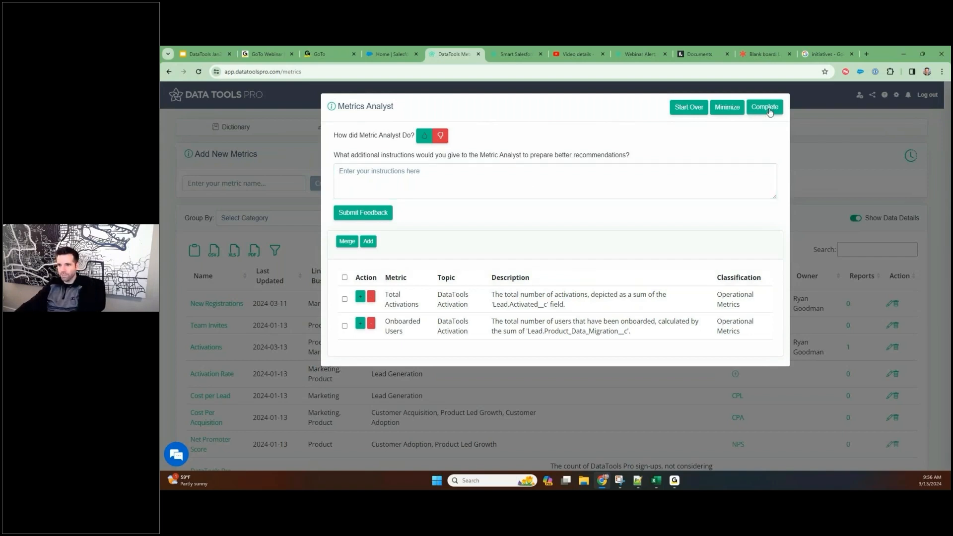
left_click(394, 173)
left_click(424, 135)
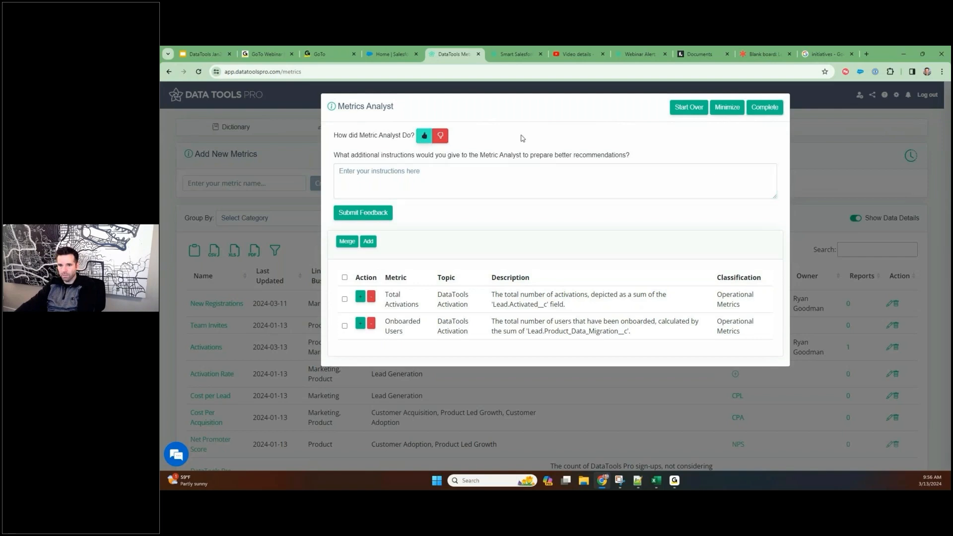
left_click(762, 113)
Enter "Thank you worked great" as the additional instructions for the Metric Analyst
left_click(481, 191)
type("Thank you worked great")
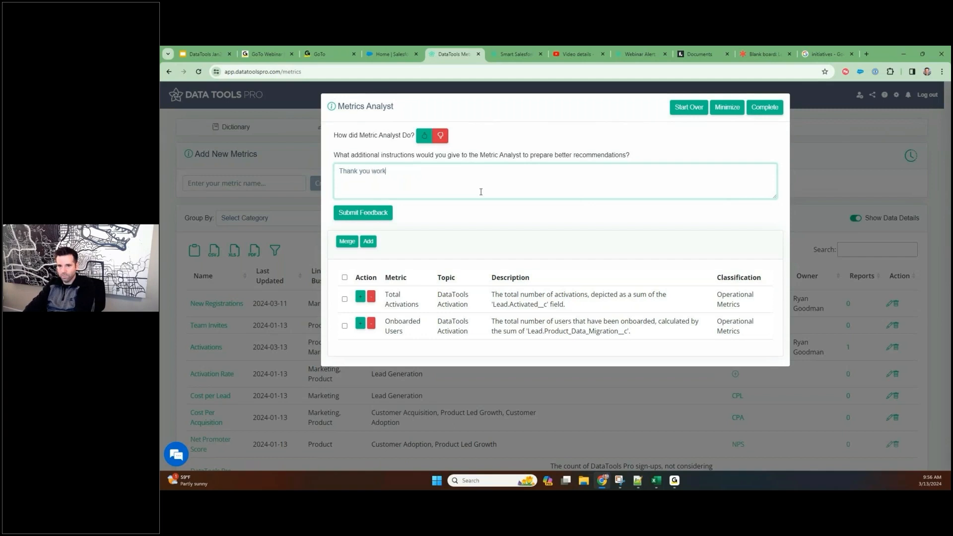